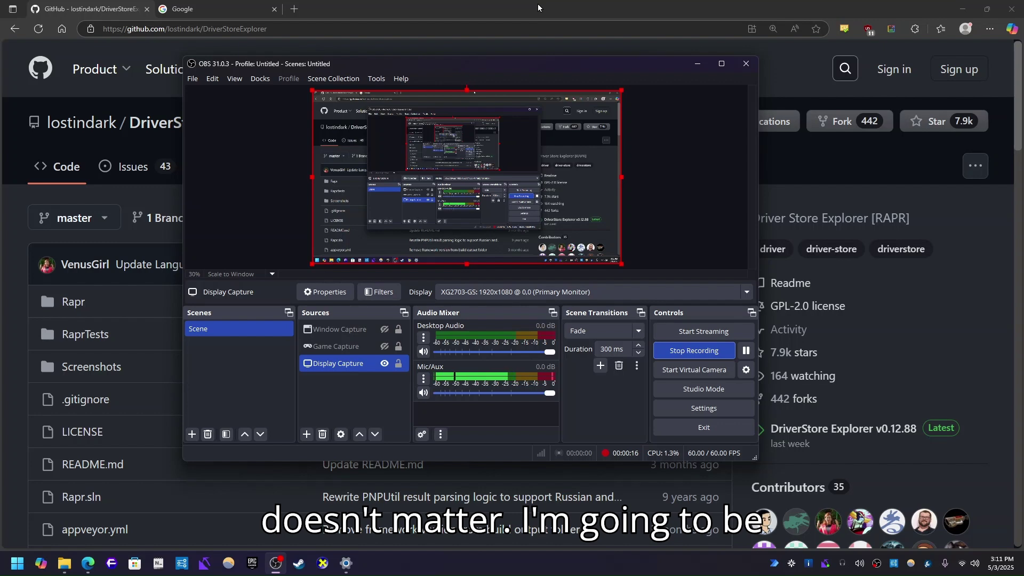
Step: Bring the DriverStoreExplorer GitHub repository page to the front and scroll down slightly
{"action": "left_click", "coordinate": [538, 6]}
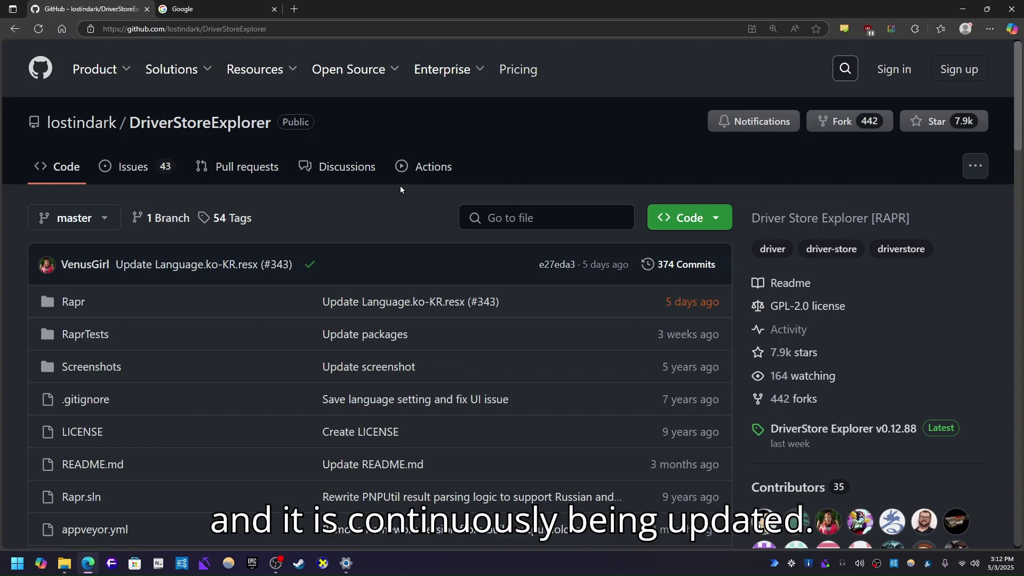
{"action": "scroll", "coordinate": [389, 187], "scroll_direction": "down", "scroll_amount": 1}
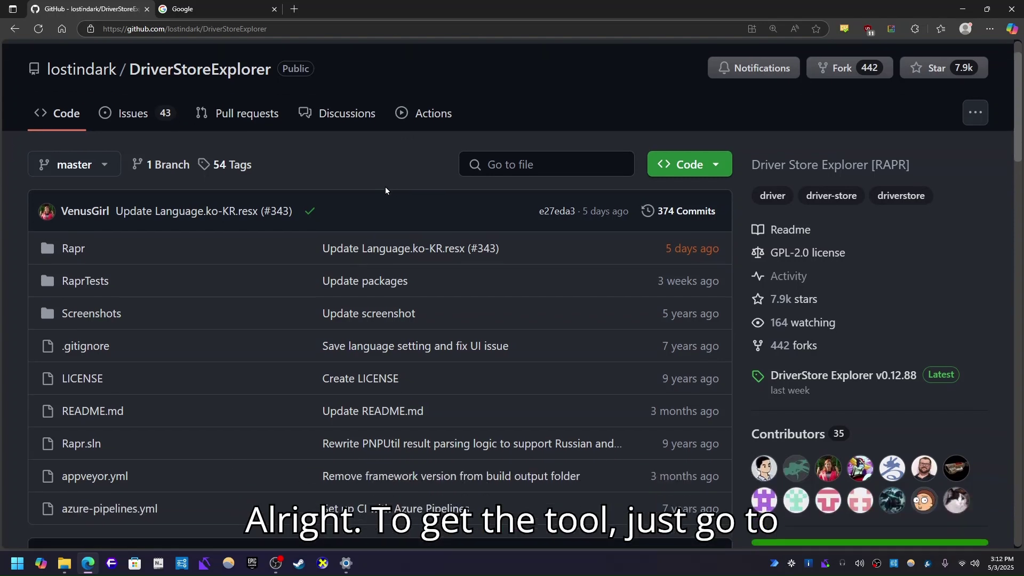
Step: Run the Google search for 'Driver Store Explorer github'
{"action": "left_click", "coordinate": [235, 2]}
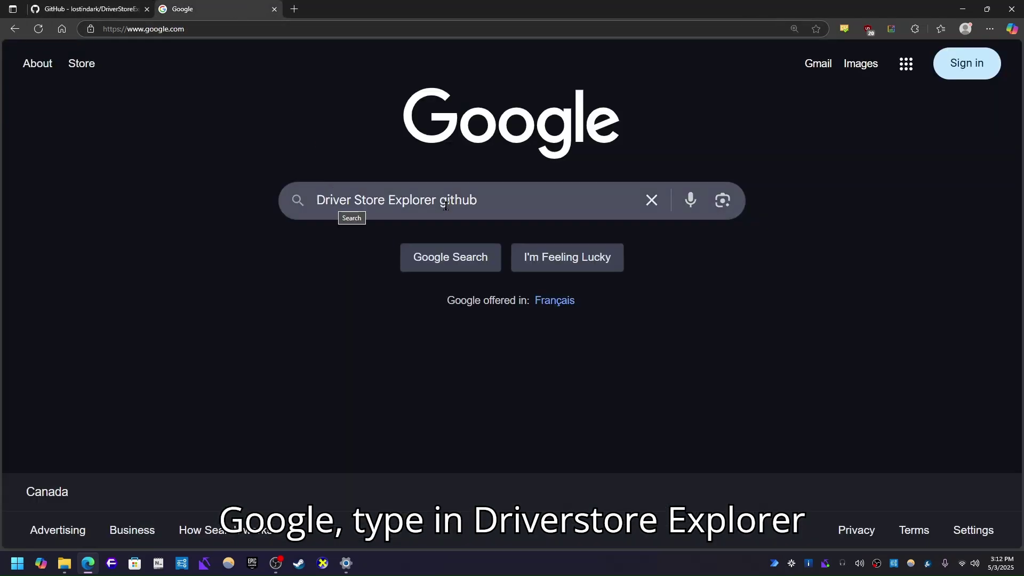
{"action": "left_click", "coordinate": [432, 266]}
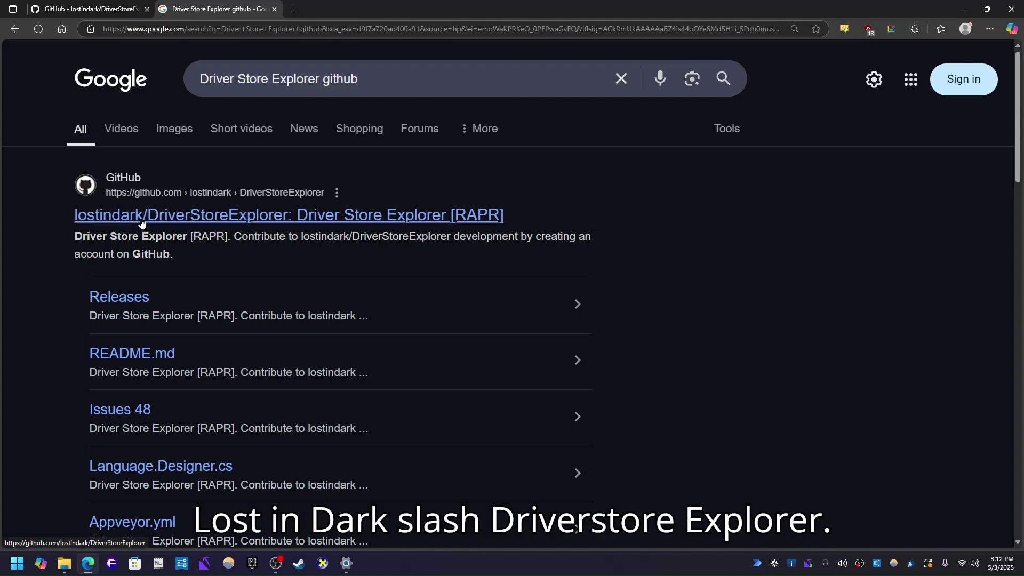
Step: Open the lostindark/DriverStoreExplorer result and read its README down to the Requirements section
{"action": "left_click", "coordinate": [180, 224]}
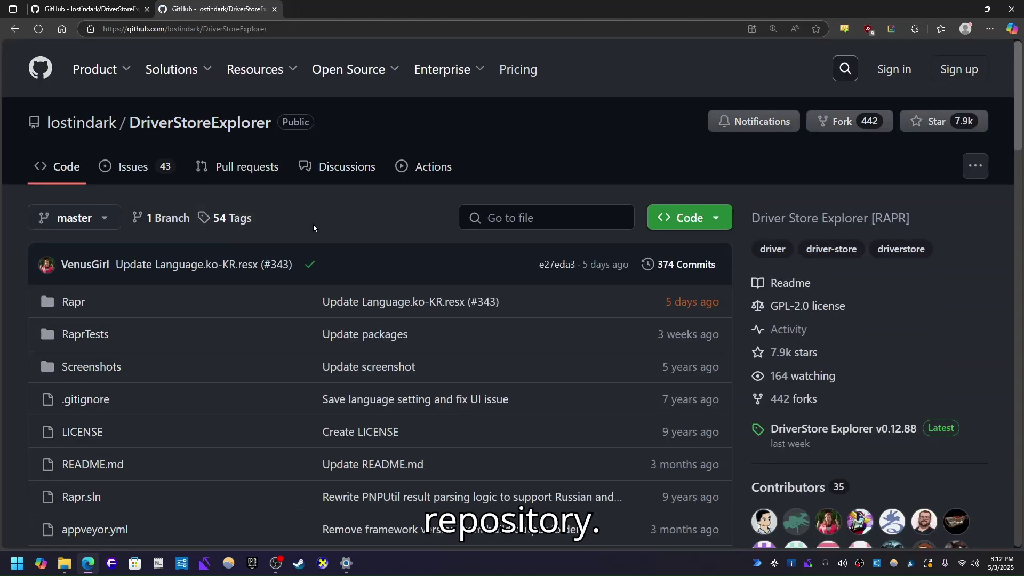
{"action": "scroll", "coordinate": [315, 208], "scroll_direction": "down", "scroll_amount": 1}
{"action": "scroll", "coordinate": [316, 208], "scroll_direction": "down", "scroll_amount": 6}
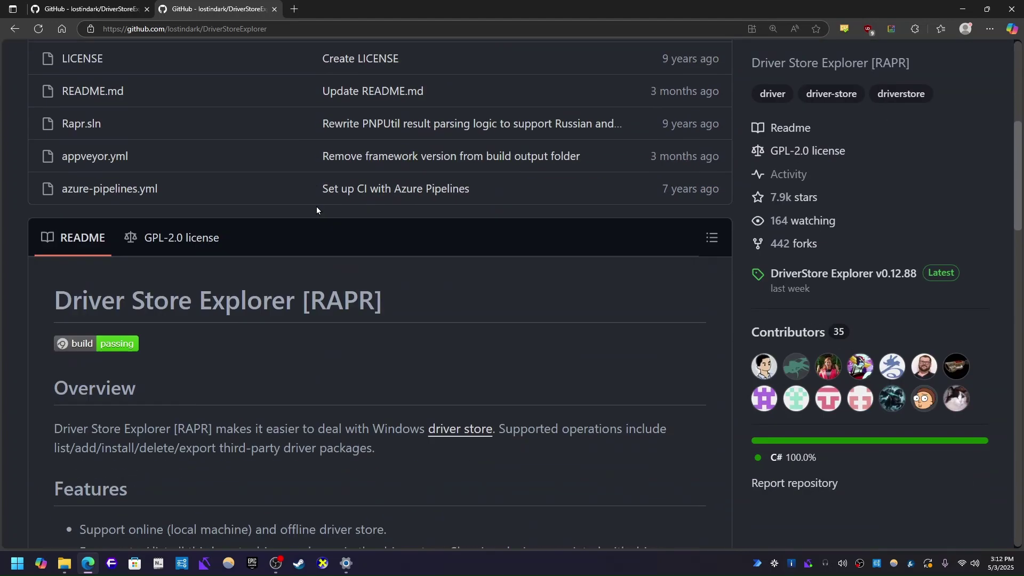
{"action": "scroll", "coordinate": [316, 208], "scroll_direction": "down", "scroll_amount": 3}
{"action": "scroll", "coordinate": [316, 208], "scroll_direction": "down", "scroll_amount": 1}
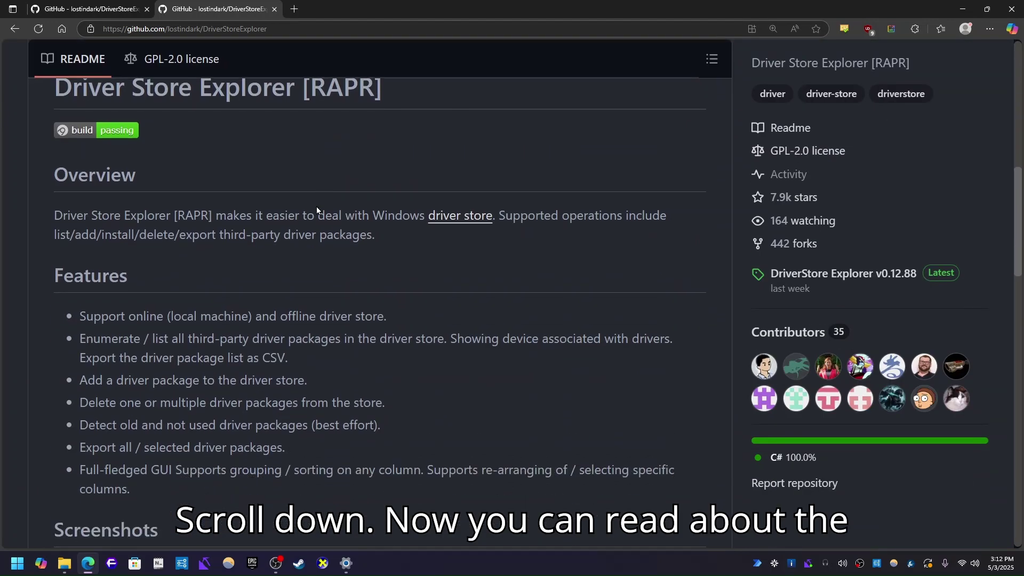
{"action": "scroll", "coordinate": [316, 209], "scroll_direction": "up", "scroll_amount": 1}
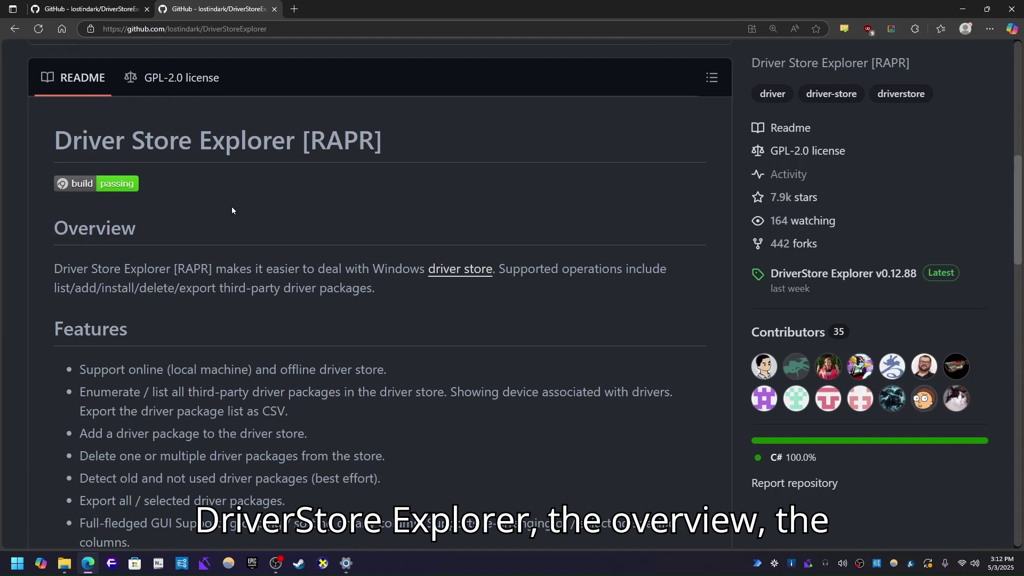
{"action": "scroll", "coordinate": [160, 224], "scroll_direction": "down", "scroll_amount": 1}
{"action": "scroll", "coordinate": [139, 267], "scroll_direction": "down", "scroll_amount": 2}
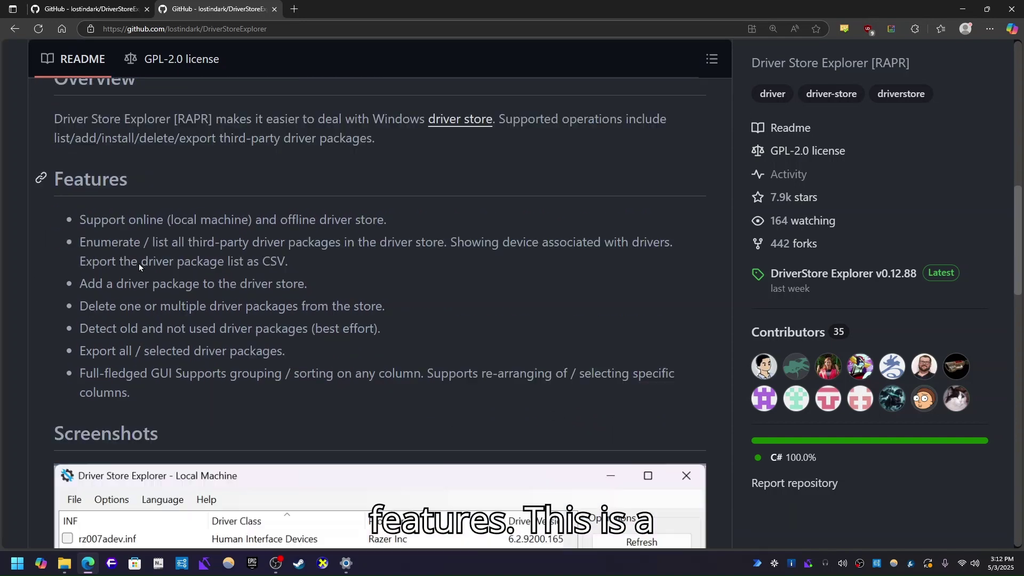
{"action": "scroll", "coordinate": [138, 264], "scroll_direction": "down", "scroll_amount": 5}
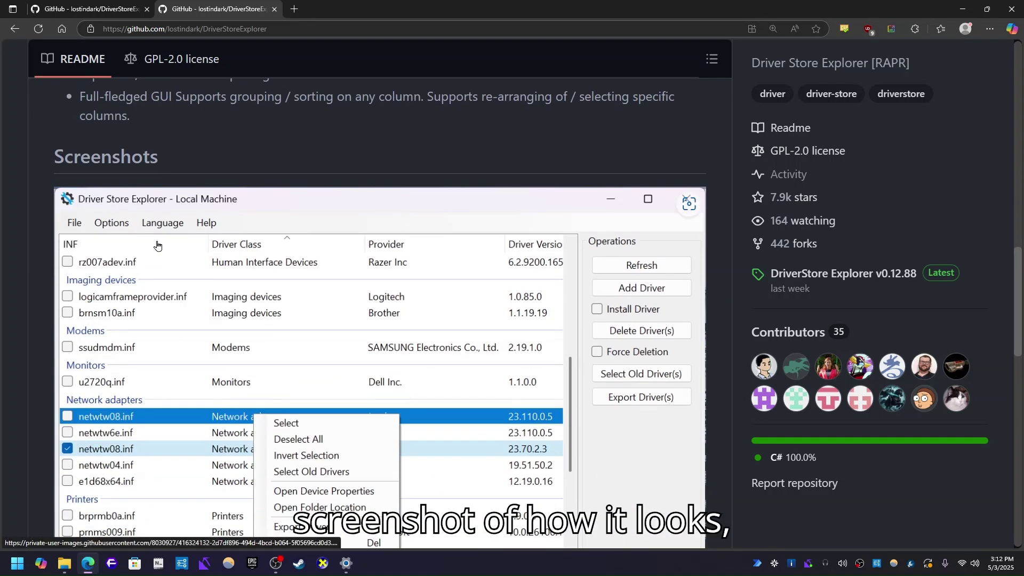
{"action": "scroll", "coordinate": [157, 245], "scroll_direction": "down", "scroll_amount": 4}
{"action": "scroll", "coordinate": [160, 245], "scroll_direction": "down", "scroll_amount": 6}
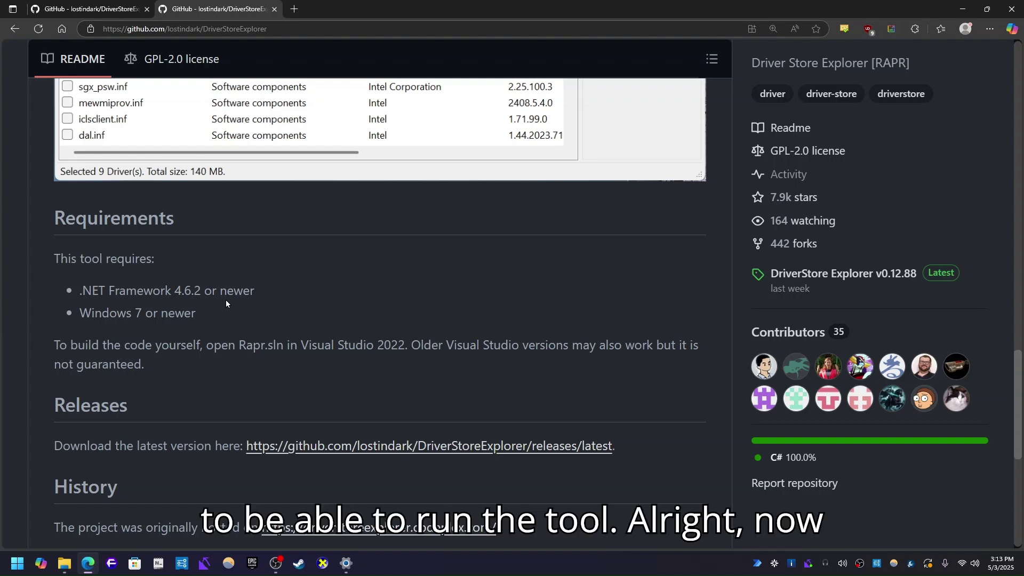
Step: Scroll down to Credits, then back up to the Releases sidebar showing v0.12.88
{"action": "scroll", "coordinate": [225, 299], "scroll_direction": "down", "scroll_amount": 2}
{"action": "scroll", "coordinate": [223, 299], "scroll_direction": "down", "scroll_amount": 2}
{"action": "scroll", "coordinate": [222, 299], "scroll_direction": "down", "scroll_amount": 2}
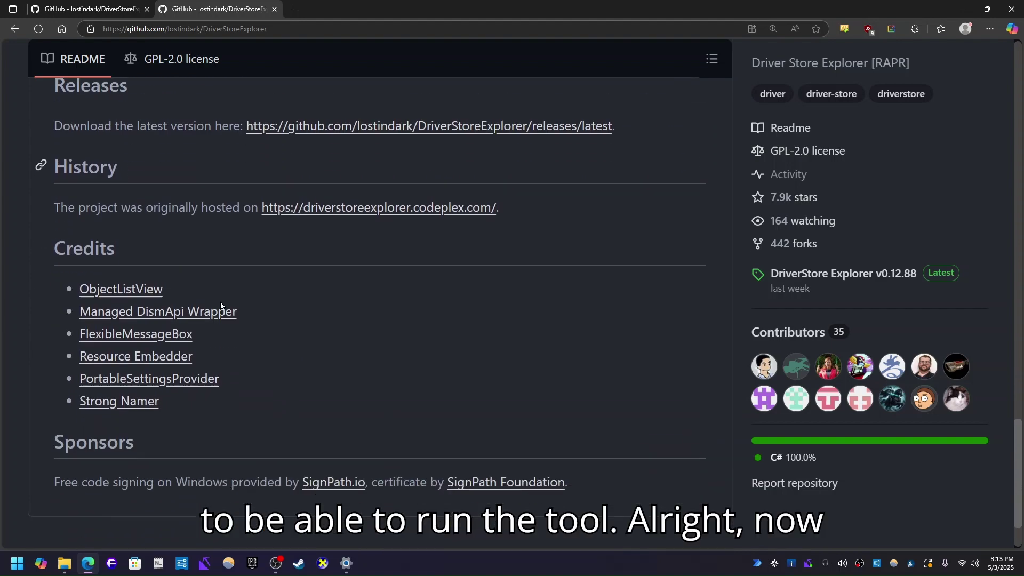
{"action": "scroll", "coordinate": [220, 304], "scroll_direction": "up", "scroll_amount": 5}
{"action": "scroll", "coordinate": [219, 301], "scroll_direction": "up", "scroll_amount": 5}
{"action": "scroll", "coordinate": [220, 302], "scroll_direction": "up", "scroll_amount": 3}
{"action": "scroll", "coordinate": [220, 302], "scroll_direction": "up", "scroll_amount": 5}
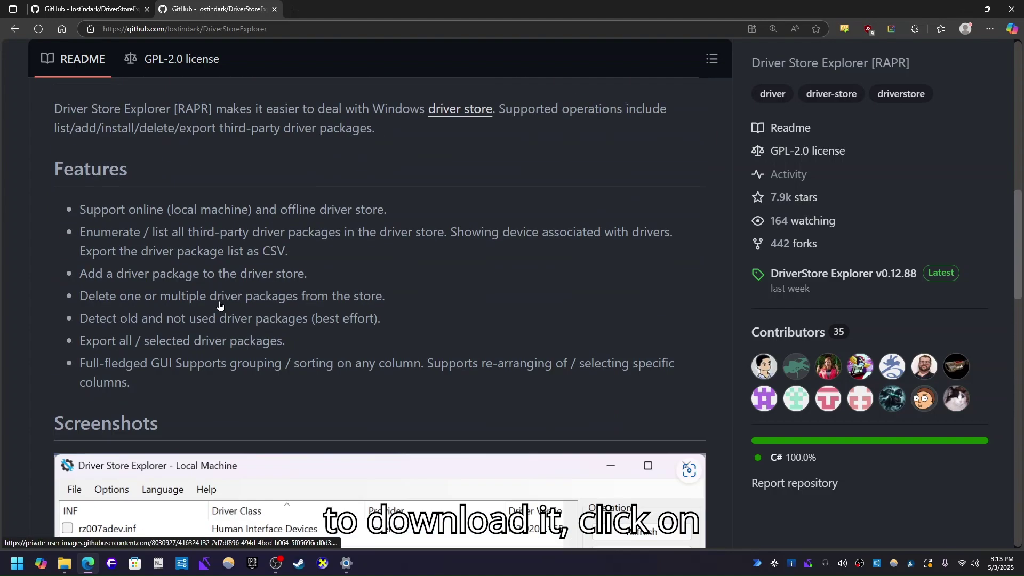
{"action": "scroll", "coordinate": [220, 301], "scroll_direction": "up", "scroll_amount": 8}
{"action": "scroll", "coordinate": [219, 305], "scroll_direction": "up", "scroll_amount": 5}
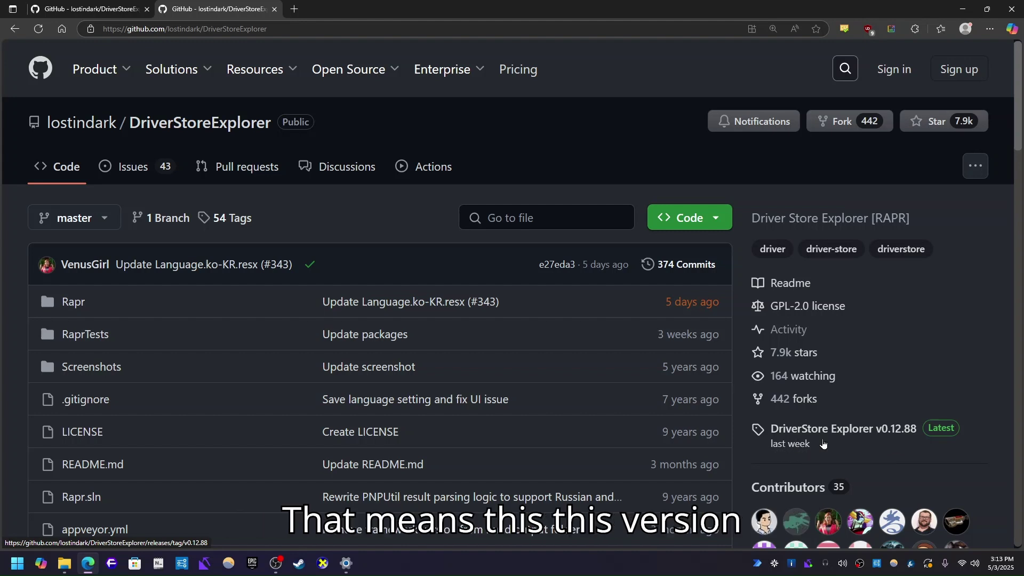
Step: Open the DriverStore Explorer v0.12.88 release and scroll its notes down to Assets
{"action": "left_click", "coordinate": [885, 441]}
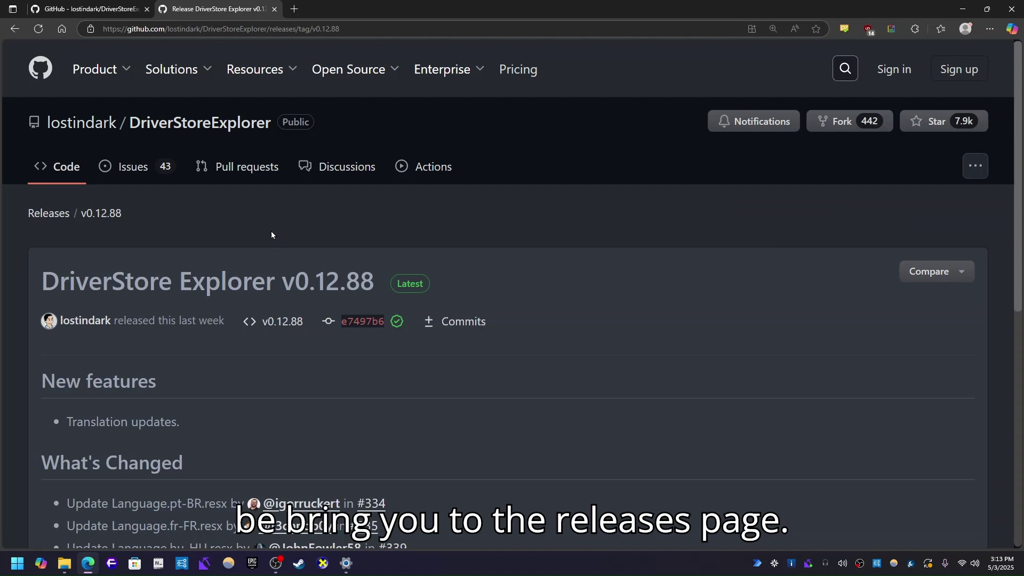
{"action": "scroll", "coordinate": [271, 235], "scroll_direction": "down", "scroll_amount": 2}
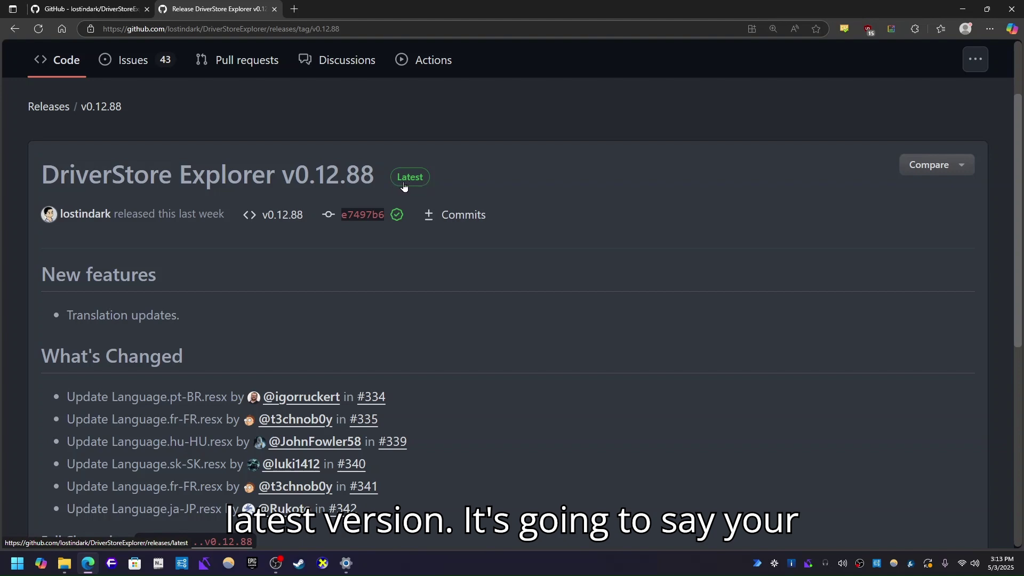
{"action": "scroll", "coordinate": [404, 185], "scroll_direction": "down", "scroll_amount": 3}
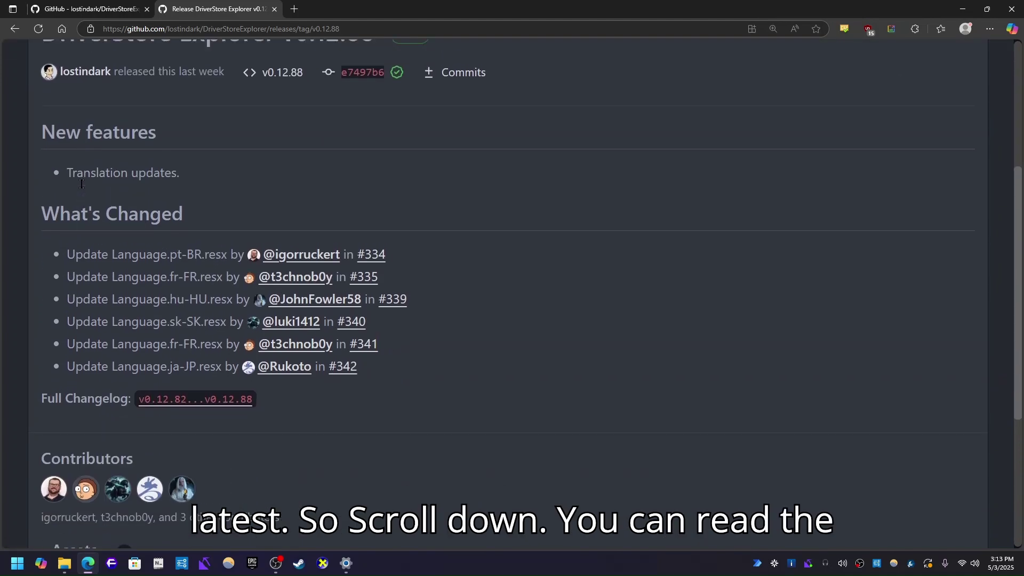
{"action": "scroll", "coordinate": [75, 208], "scroll_direction": "up", "scroll_amount": 3}
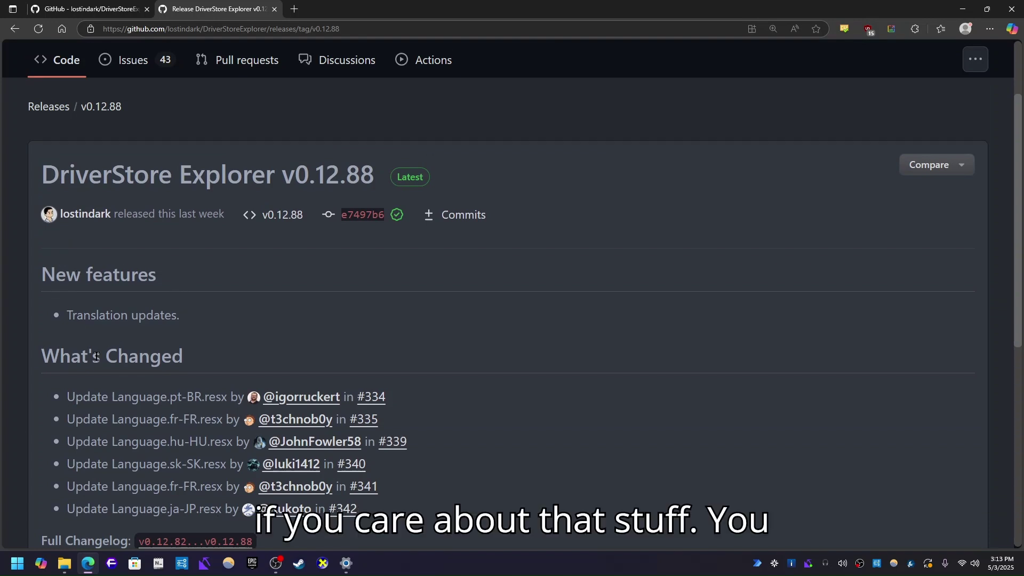
{"action": "scroll", "coordinate": [96, 356], "scroll_direction": "down", "scroll_amount": 1}
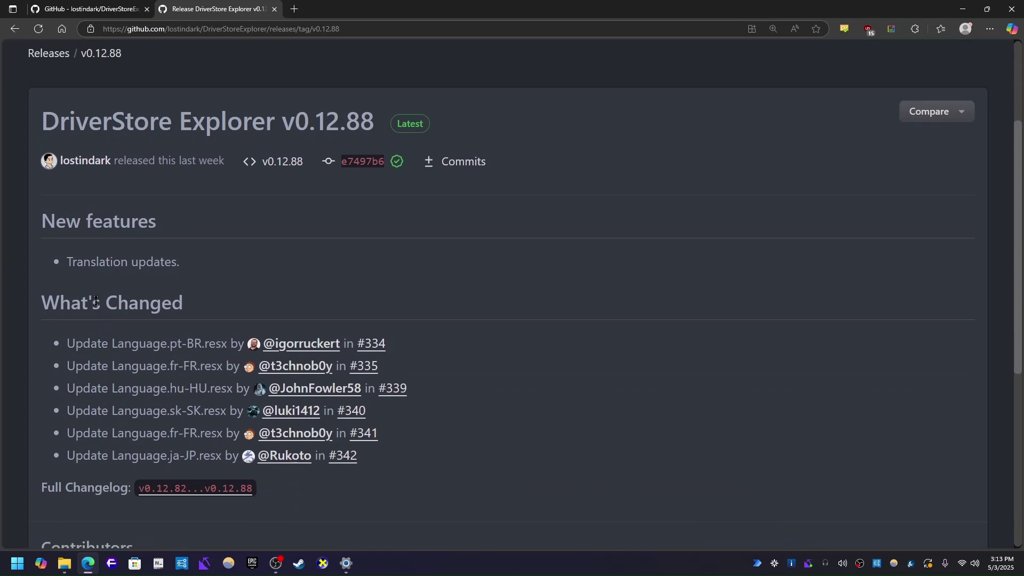
{"action": "scroll", "coordinate": [96, 301], "scroll_direction": "down", "scroll_amount": 1}
{"action": "scroll", "coordinate": [122, 327], "scroll_direction": "down", "scroll_amount": 1}
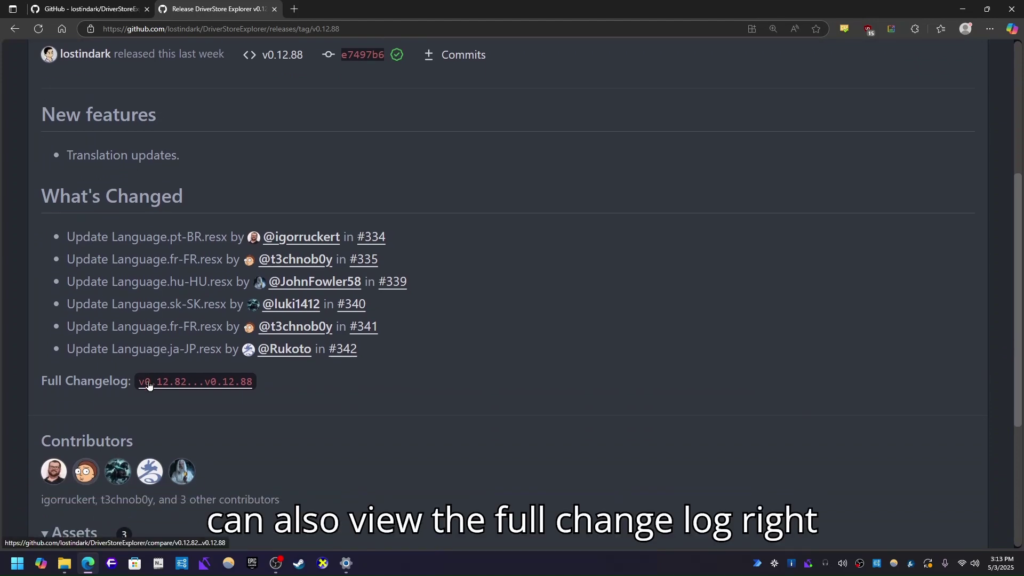
{"action": "scroll", "coordinate": [96, 341], "scroll_direction": "down", "scroll_amount": 1}
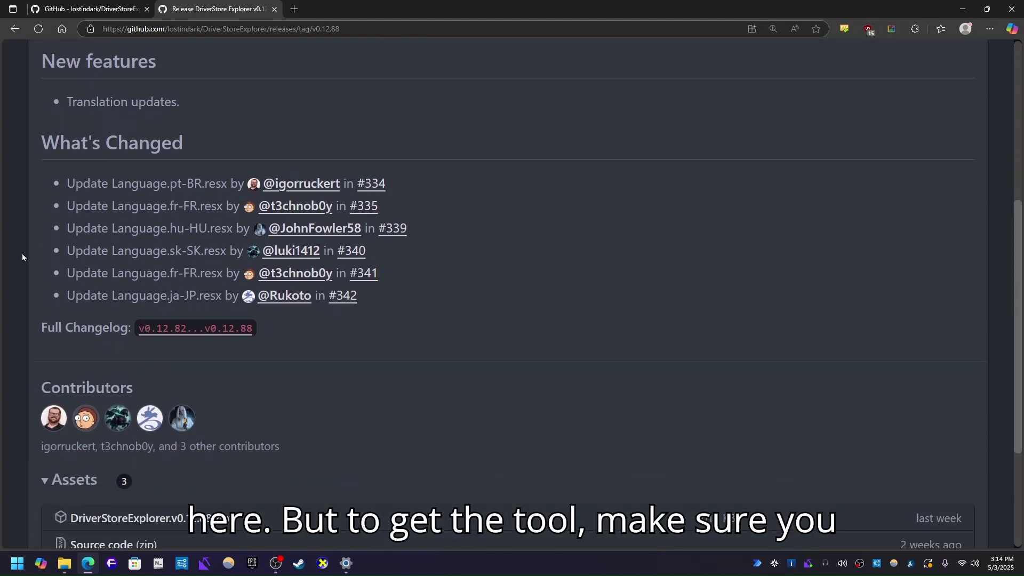
{"action": "scroll", "coordinate": [22, 257], "scroll_direction": "down", "scroll_amount": 3}
Step: Expand the Assets list to show DriverStoreExplorer.v0.12.88.zip and the source code archives
{"action": "left_click", "coordinate": [60, 322]}
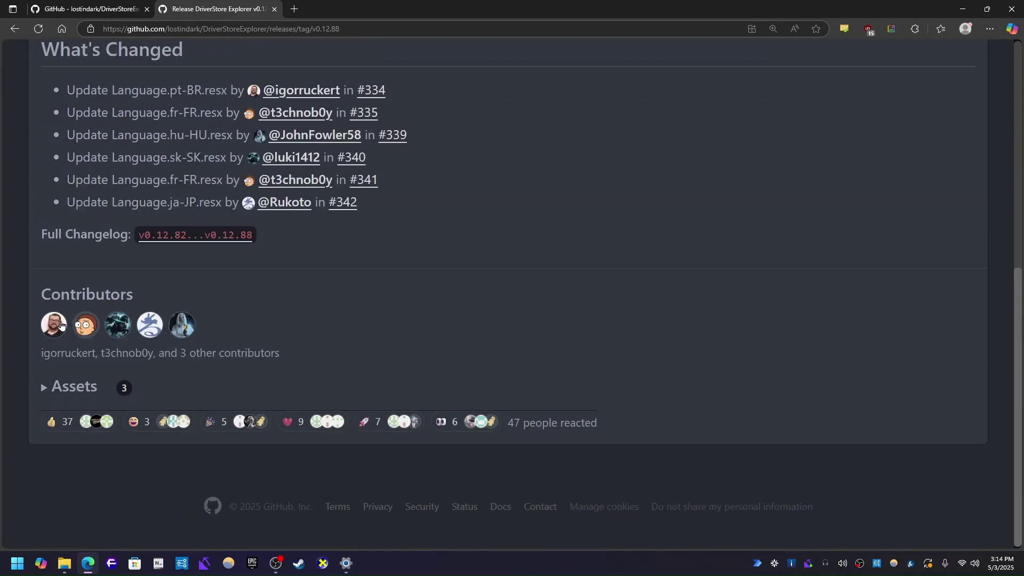
{"action": "left_click", "coordinate": [64, 386]}
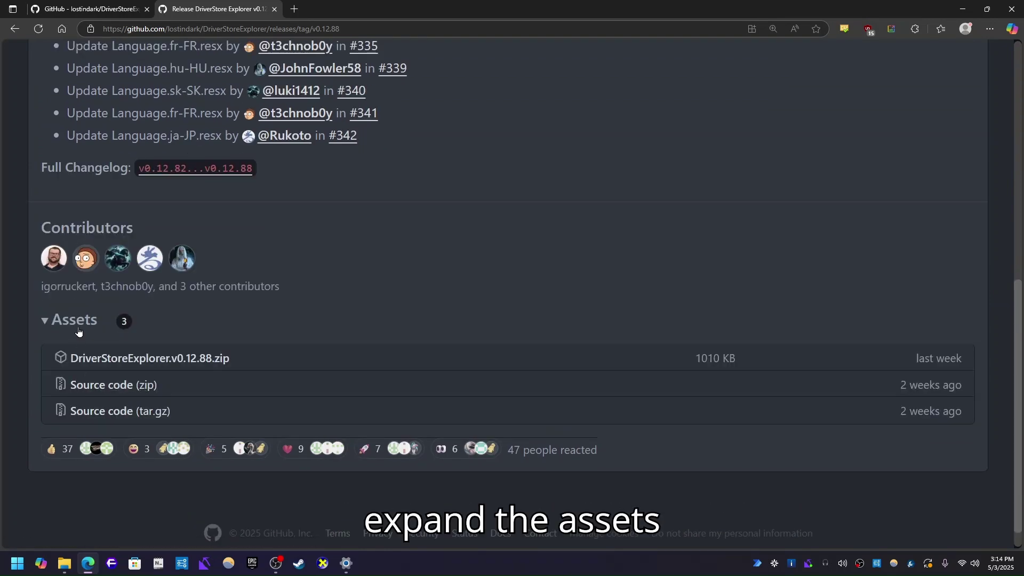
{"action": "left_click", "coordinate": [80, 325]}
{"action": "left_click", "coordinate": [70, 387]}
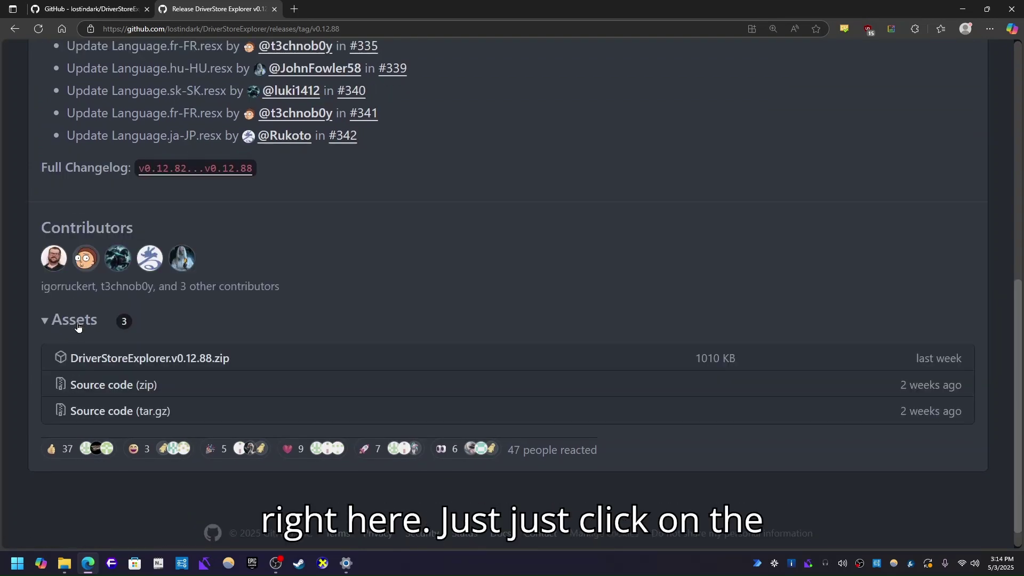
{"action": "left_click", "coordinate": [75, 323]}
{"action": "left_click", "coordinate": [80, 387]}
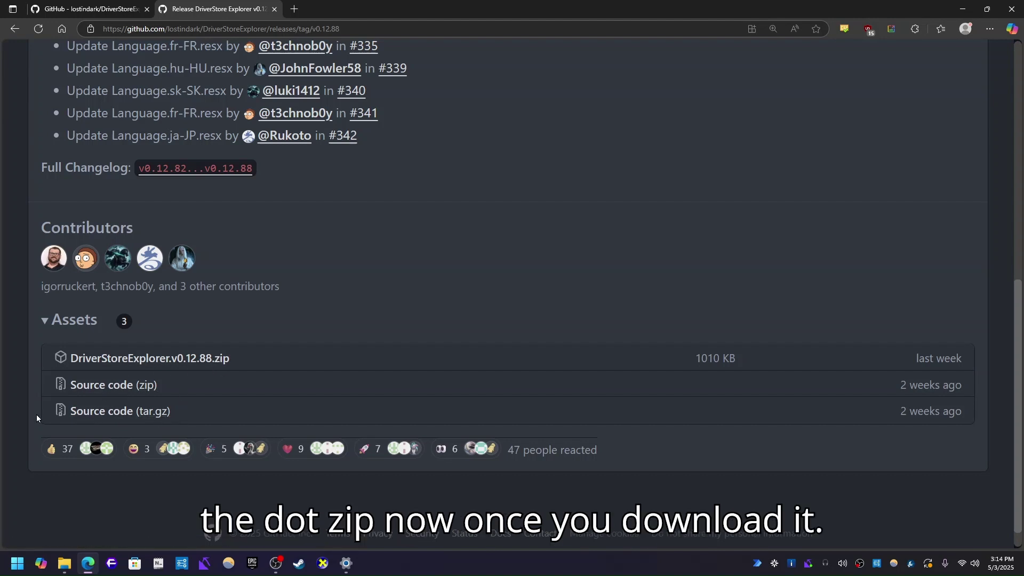
Step: Select the downloaded DriverStoreExplorer.v0.12.88 zip in Downloads and view its context menu
{"action": "left_click", "coordinate": [60, 561]}
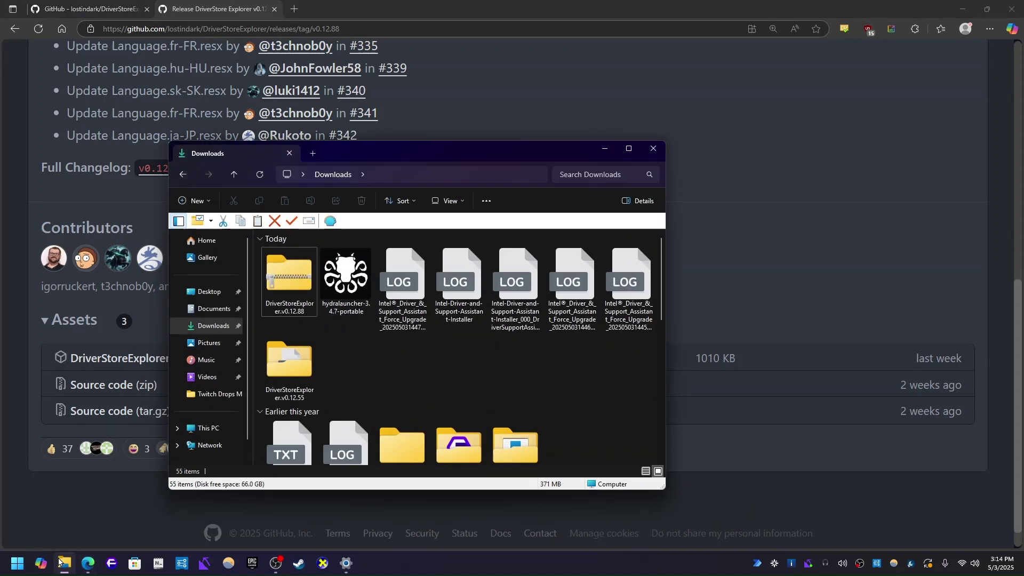
{"action": "left_click", "coordinate": [297, 292]}
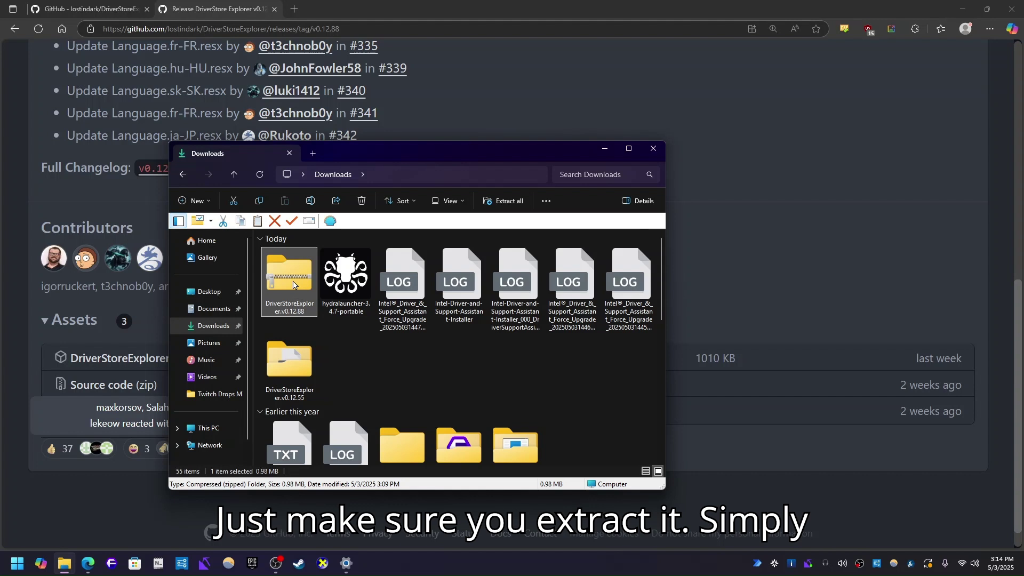
{"action": "right_click", "coordinate": [293, 283]}
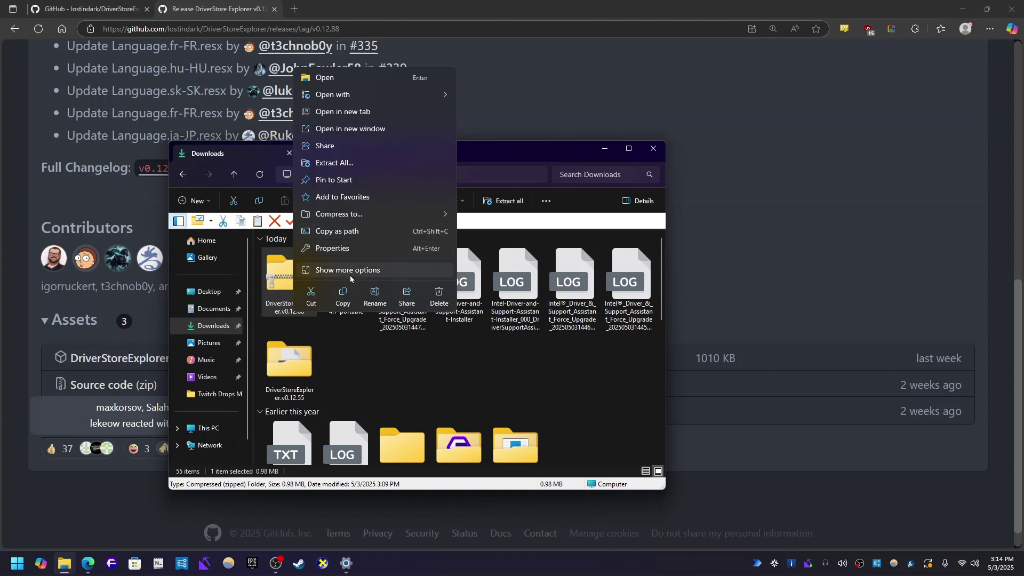
{"action": "mouse_move", "coordinate": [332, 94]}
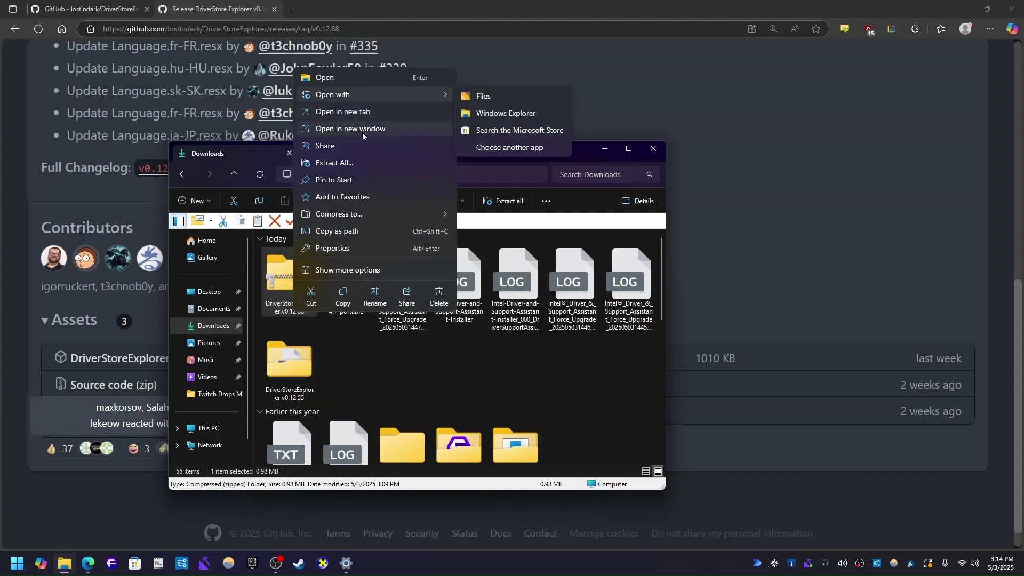
{"action": "left_click", "coordinate": [350, 362]}
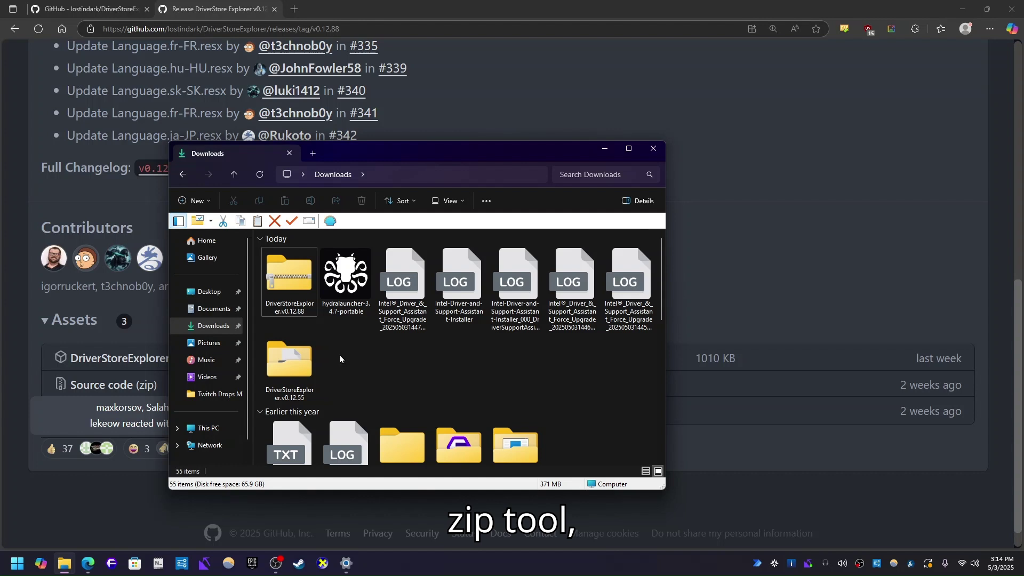
Step: Open the extracted DriverStoreExplorer.v0.12.55 folder and view its files as large icons
{"action": "double_click", "coordinate": [294, 348]}
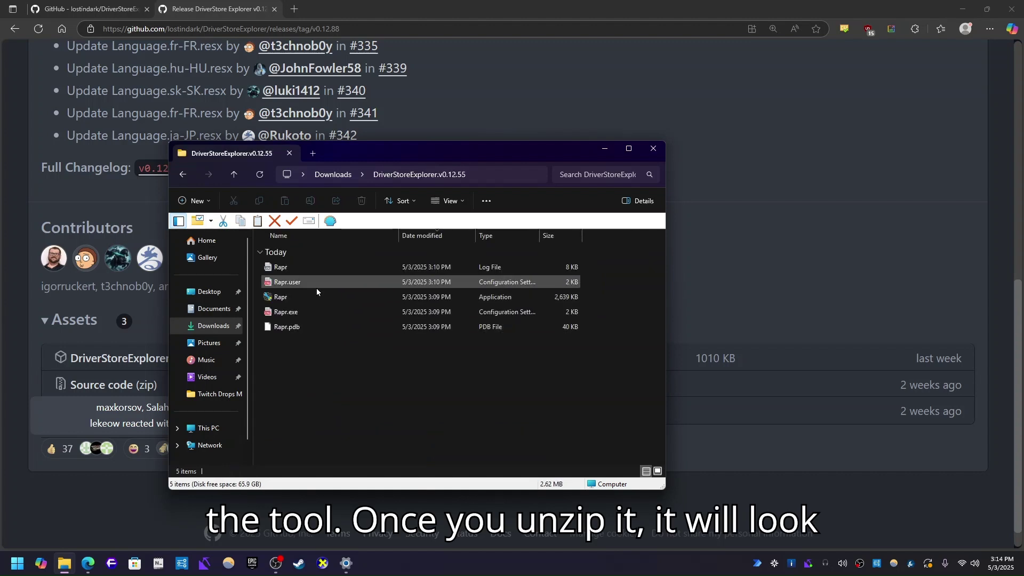
{"action": "right_click", "coordinate": [296, 363]}
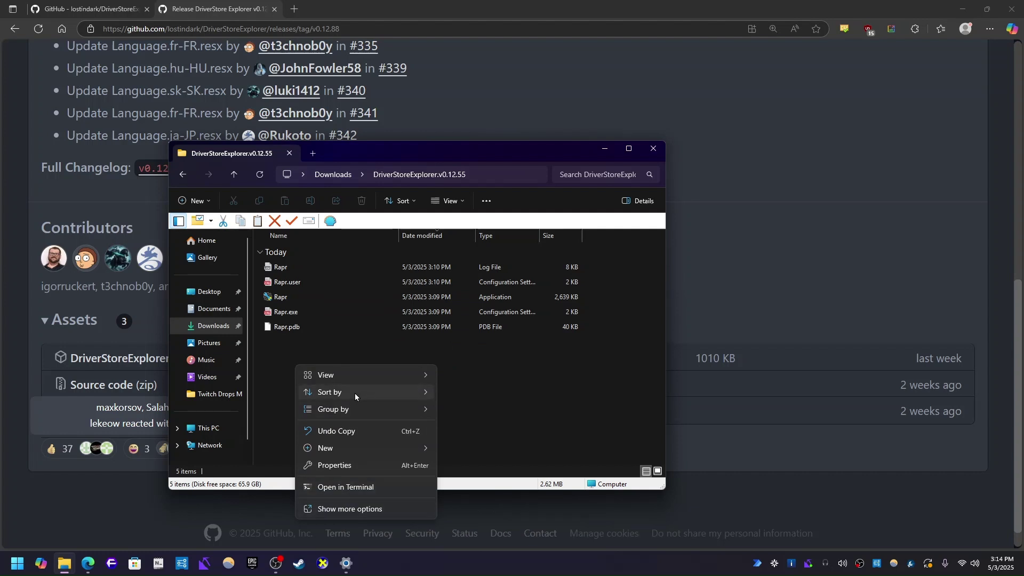
{"action": "mouse_move", "coordinate": [325, 376]}
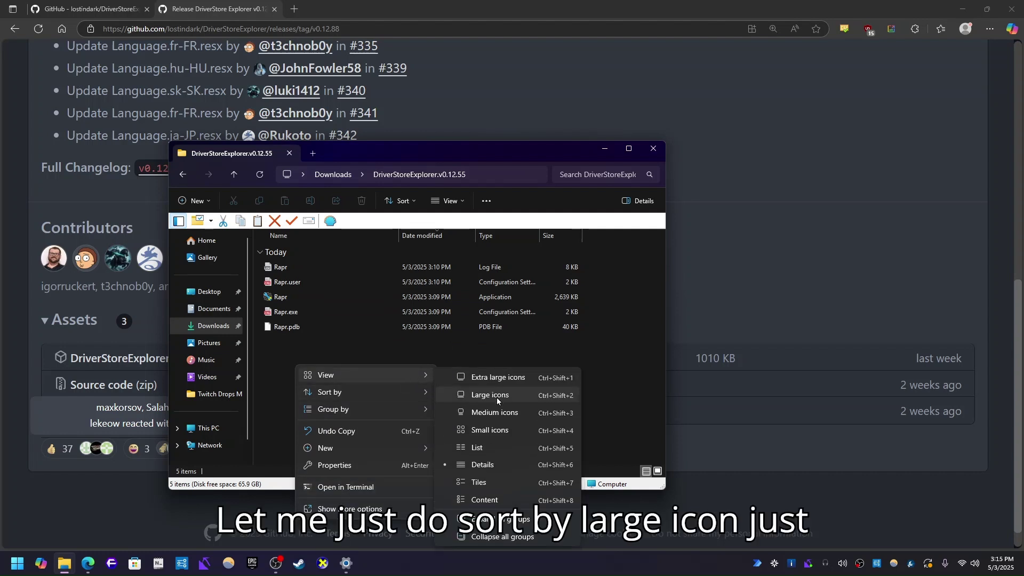
{"action": "left_click", "coordinate": [499, 397]}
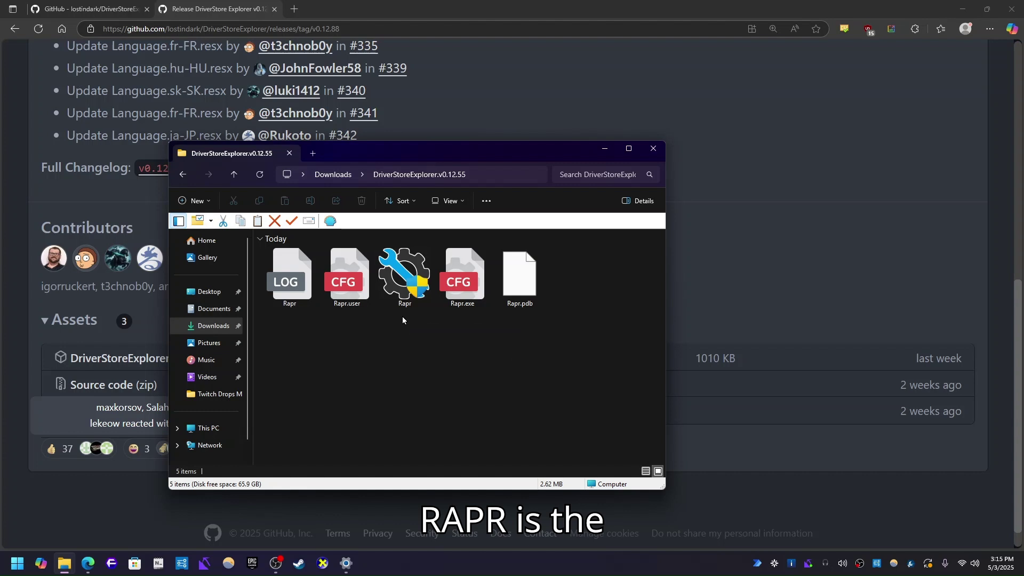
Step: Launch Driver Store Explorer from Rapr and minimize the File Explorer window
{"action": "double_click", "coordinate": [407, 293]}
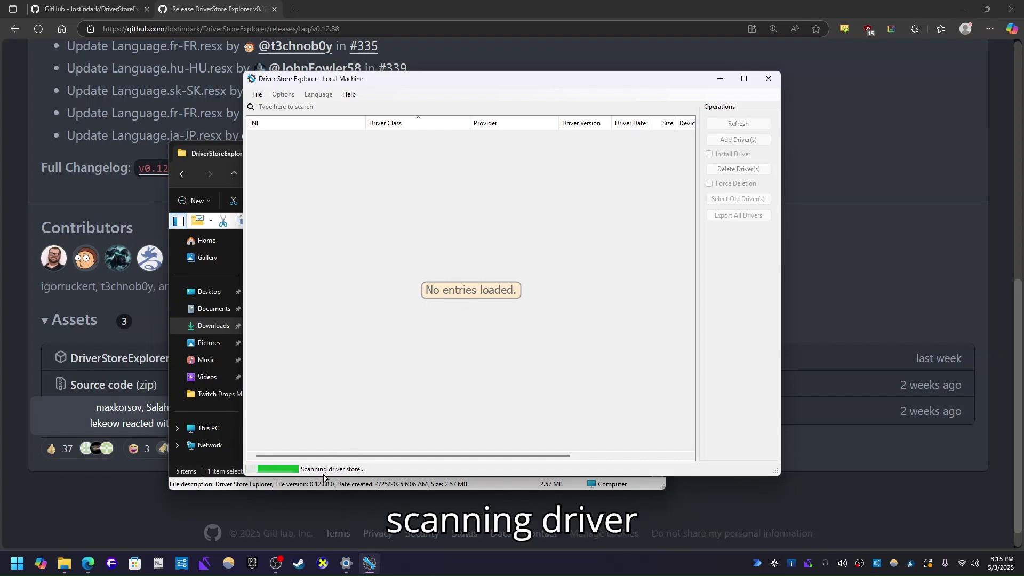
{"action": "left_click", "coordinate": [363, 483]}
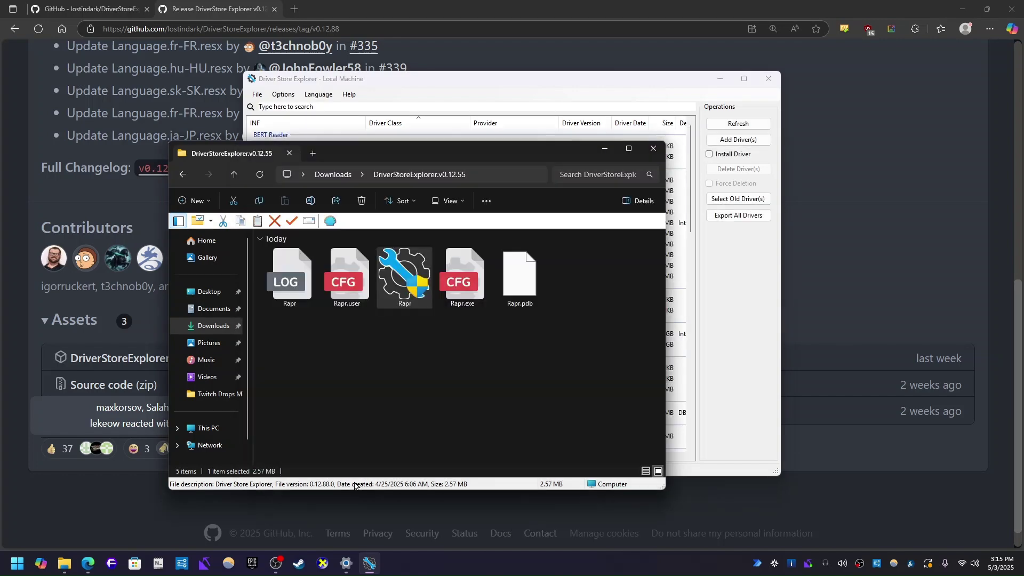
{"action": "left_click", "coordinate": [604, 149]}
Step: Reposition and widen the driver list window to reveal the Device Name column
{"action": "left_click_drag", "start_coordinate": [482, 76], "coordinate": [455, 80]}
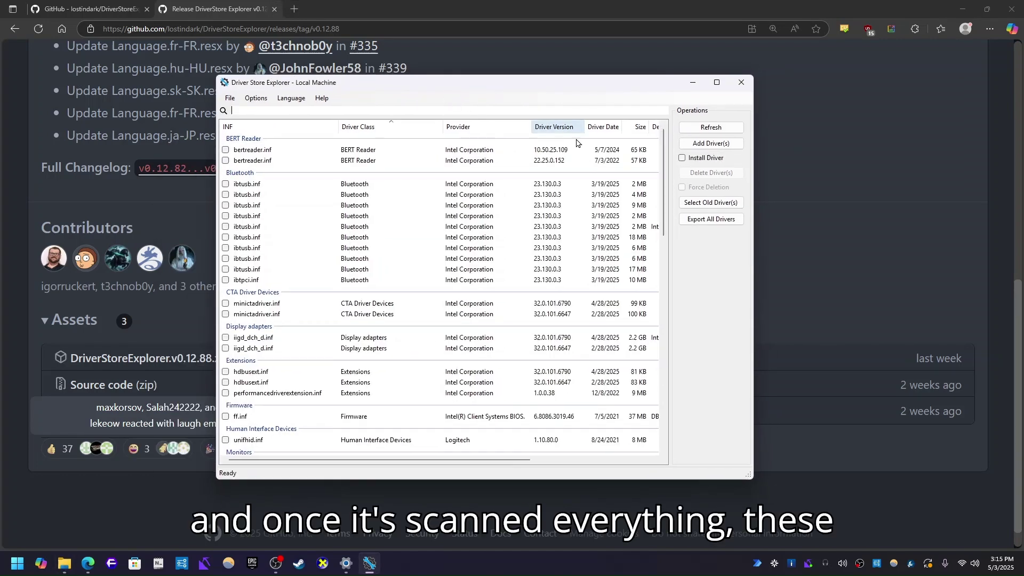
{"action": "mouse_move", "coordinate": [660, 154]}
{"action": "left_mouse_down"}
{"action": "mouse_move", "coordinate": [659, 363]}
{"action": "mouse_move", "coordinate": [670, 151]}
{"action": "mouse_move", "coordinate": [665, 373]}
{"action": "mouse_move", "coordinate": [673, 147]}
{"action": "left_mouse_up"}
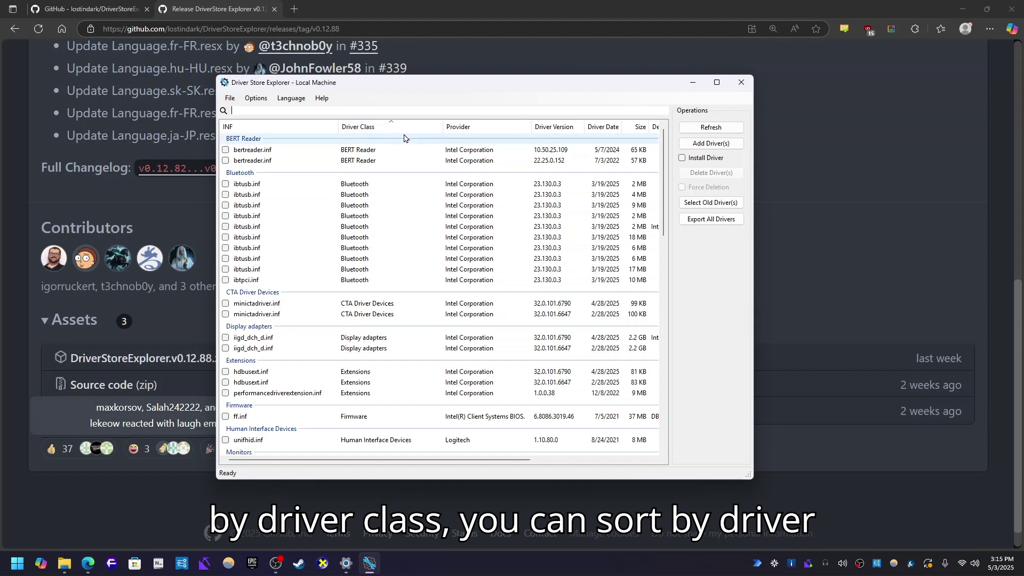
{"action": "left_click_drag", "start_coordinate": [216, 224], "coordinate": [109, 224]}
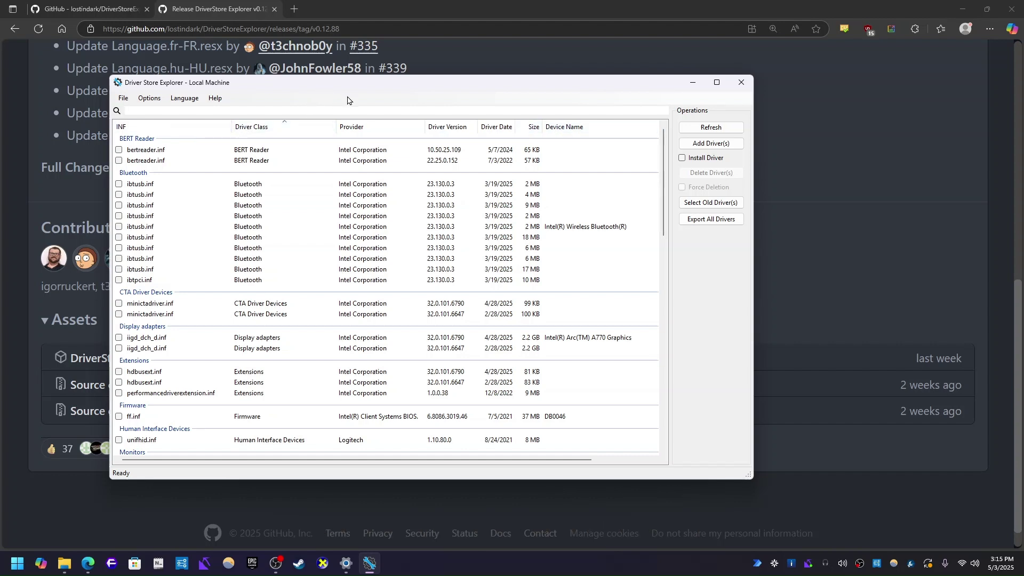
{"action": "mouse_move", "coordinate": [352, 95]}
{"action": "left_mouse_down"}
{"action": "mouse_move", "coordinate": [367, 104]}
{"action": "mouse_move", "coordinate": [272, 105]}
{"action": "left_mouse_up"}
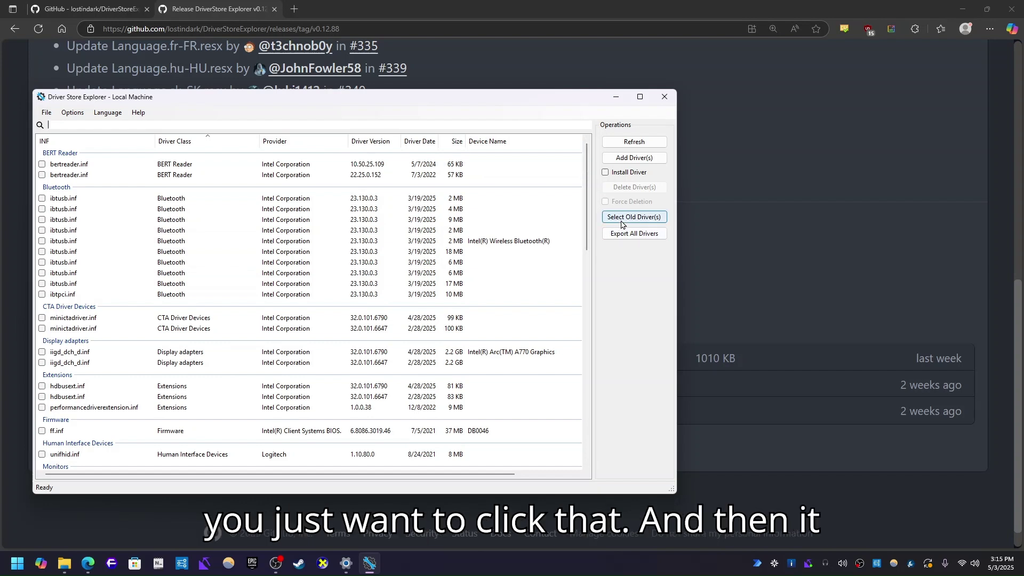
Step: Use Select Old Driver(s) to check 14 outdated packages, then scroll to review them
{"action": "left_click", "coordinate": [634, 219]}
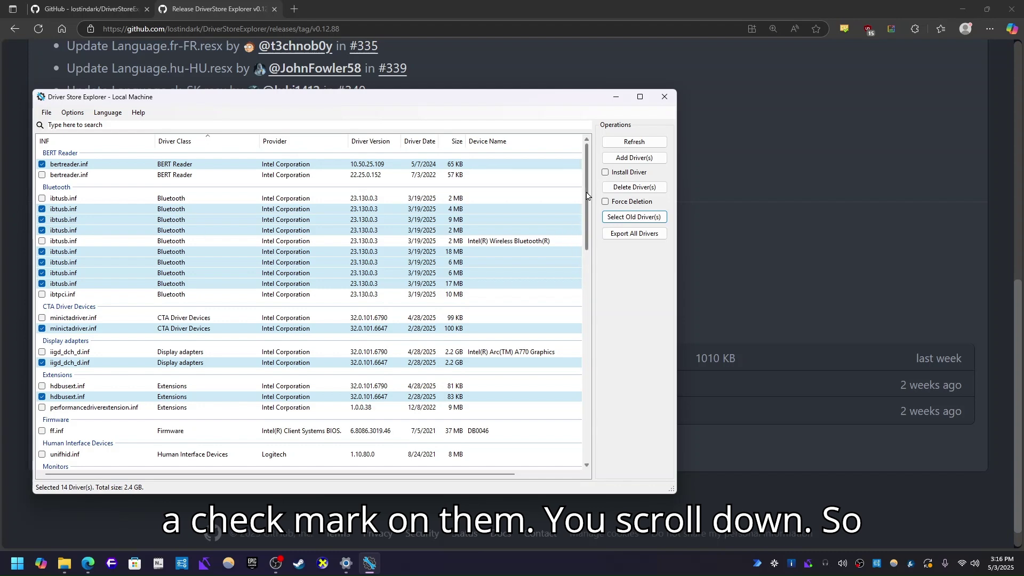
{"action": "left_click_drag", "start_coordinate": [587, 195], "coordinate": [587, 334]}
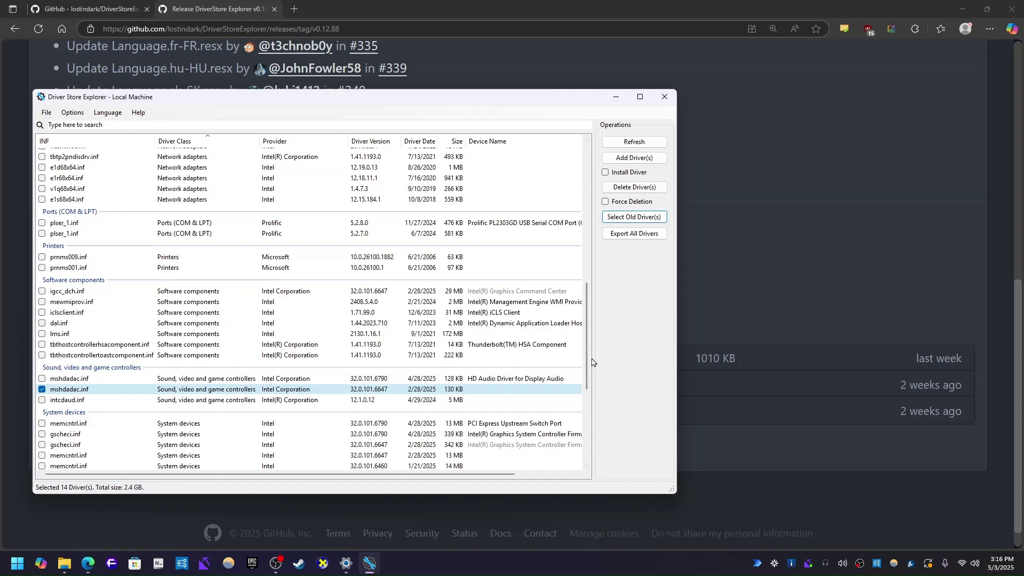
{"action": "mouse_move", "coordinate": [591, 365]}
{"action": "left_mouse_down"}
{"action": "mouse_move", "coordinate": [586, 443]}
{"action": "mouse_move", "coordinate": [583, 219]}
{"action": "left_mouse_up"}
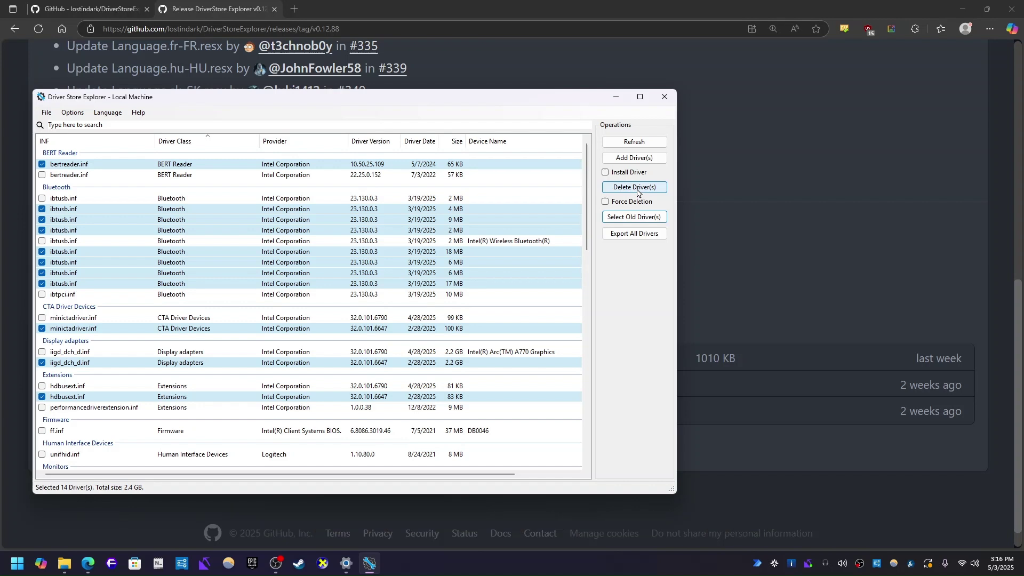
Step: Force-delete the 14 checked old driver packages and confirm the warning
{"action": "left_click", "coordinate": [606, 203]}
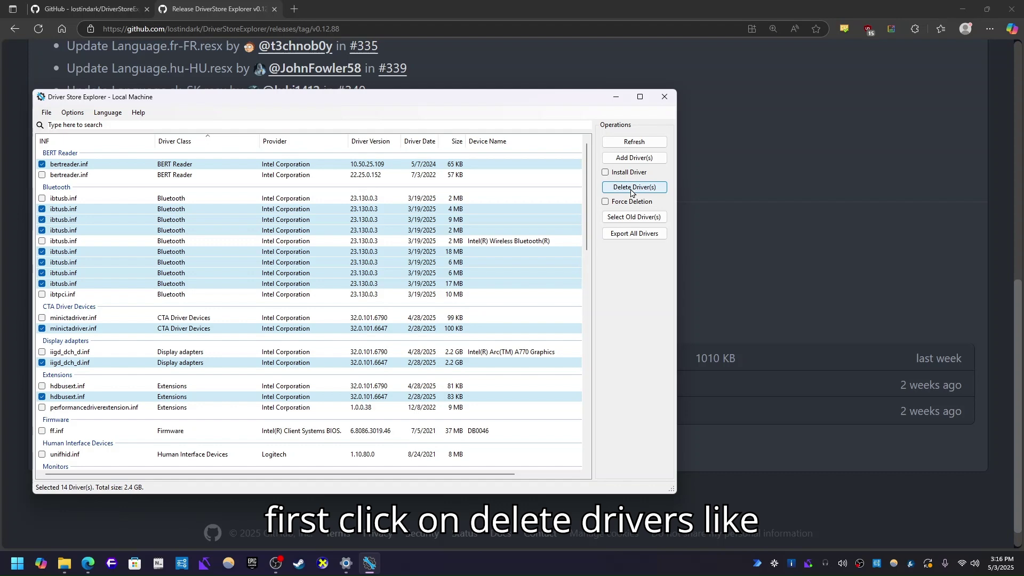
{"action": "left_click", "coordinate": [631, 187]}
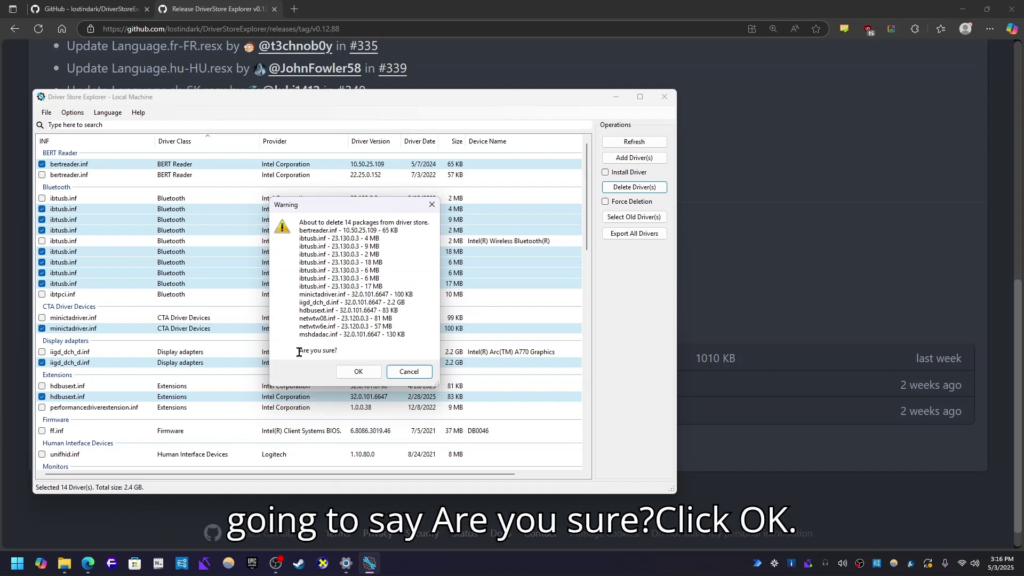
{"action": "left_click", "coordinate": [359, 373]}
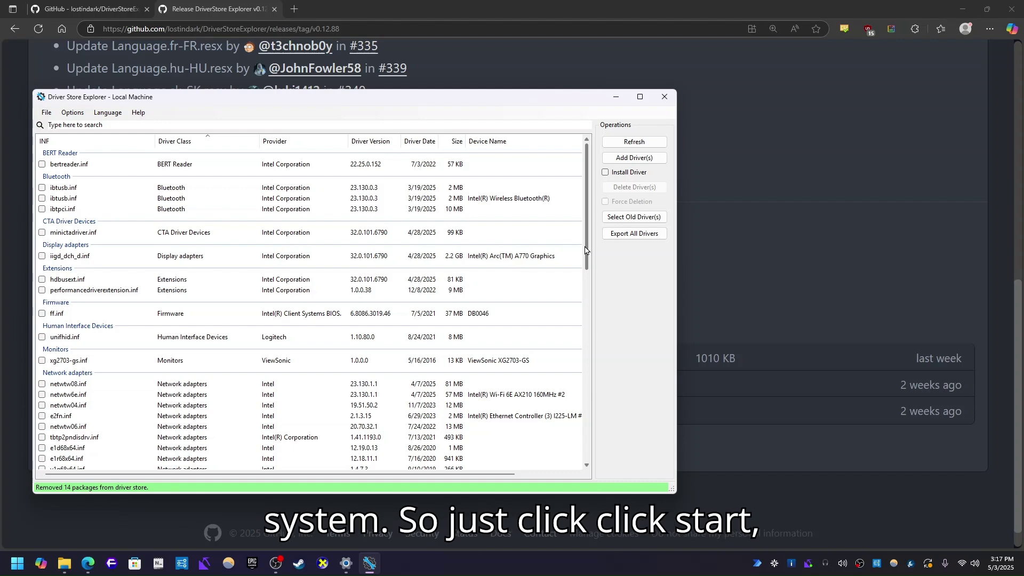
Step: Return to the DriverStoreExplorer GitHub page in Edge
{"action": "left_click", "coordinate": [17, 563]}
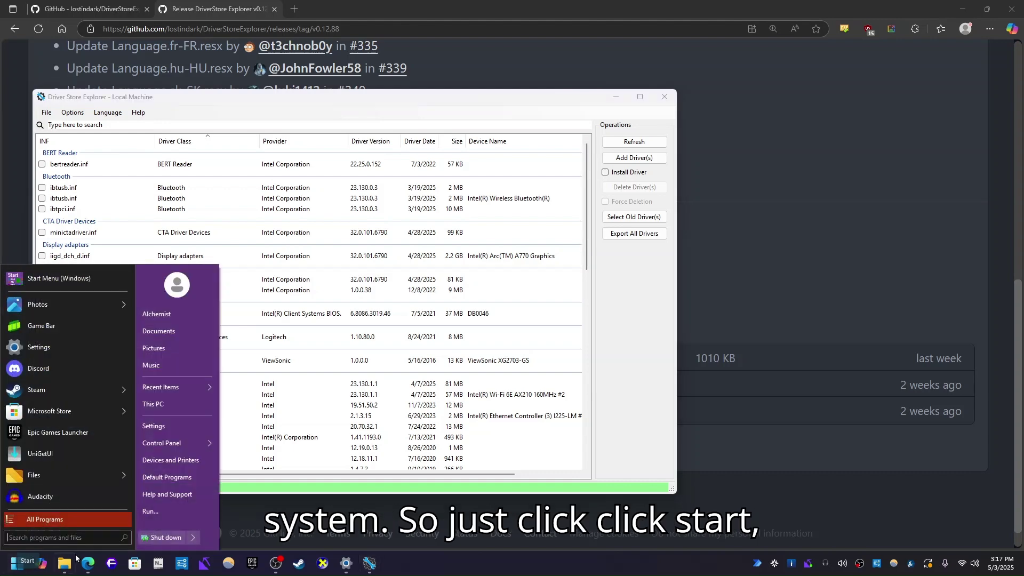
{"action": "left_click", "coordinate": [616, 336]}
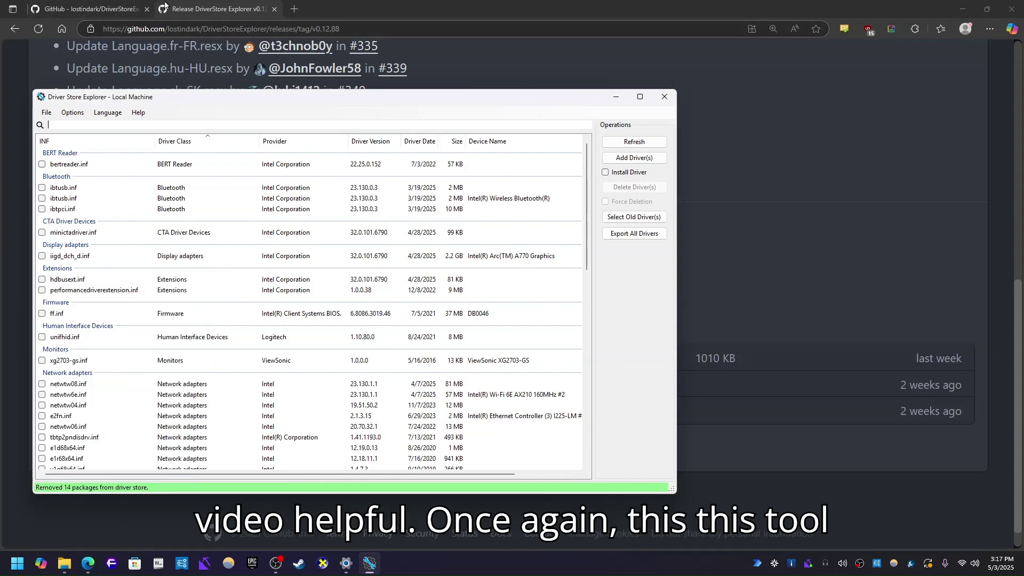
{"action": "left_click", "coordinate": [187, 9]}
{"action": "scroll", "coordinate": [285, 261], "scroll_direction": "up", "scroll_amount": 10}
Step: Go from the release page to the DriverStoreExplorer repository page and scroll down to its README Features list
{"action": "scroll", "coordinate": [284, 261], "scroll_direction": "up", "scroll_amount": 5}
{"action": "left_click", "coordinate": [221, 133]}
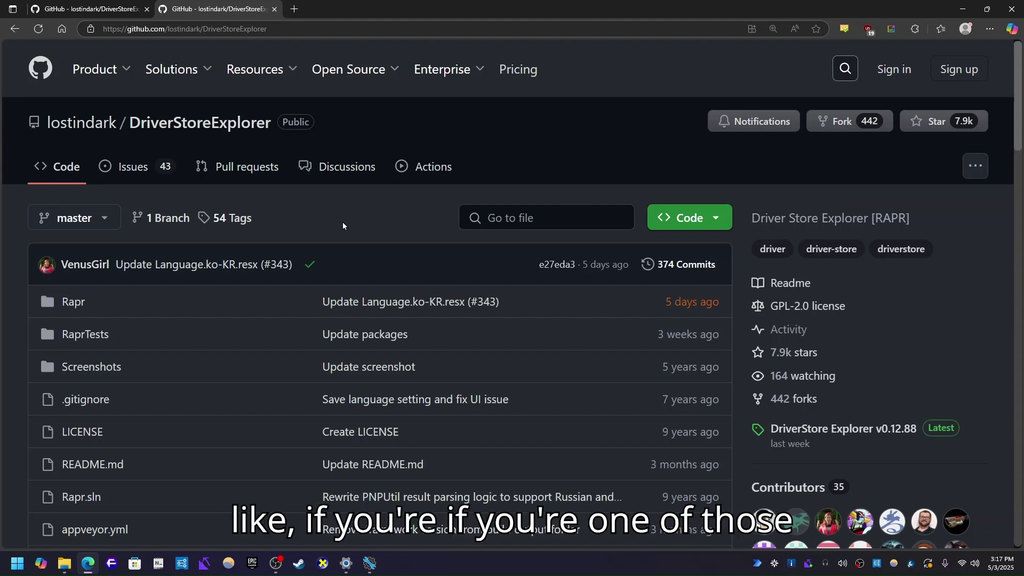
{"action": "scroll", "coordinate": [342, 222], "scroll_direction": "down", "scroll_amount": 3}
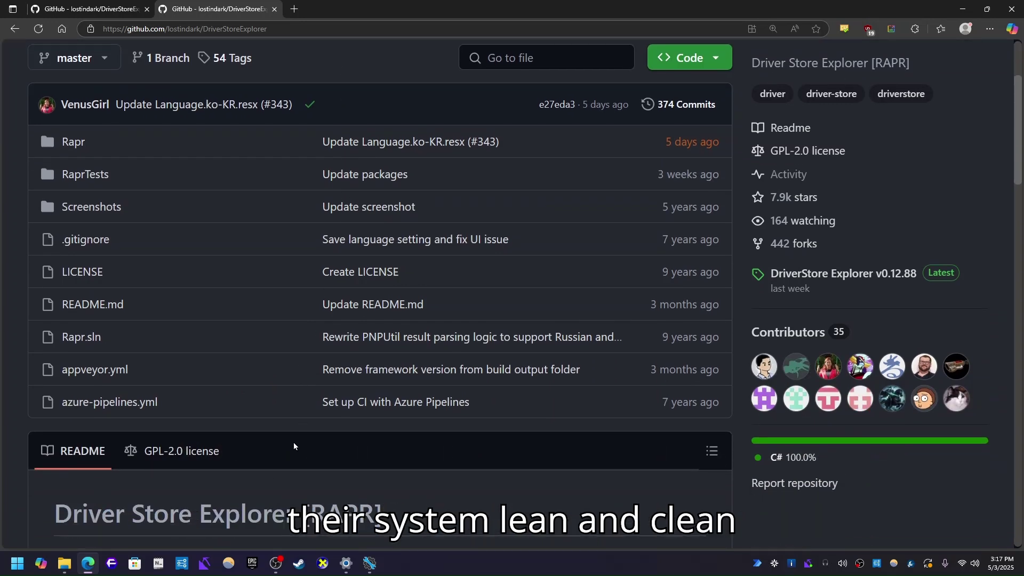
{"action": "scroll", "coordinate": [293, 446], "scroll_direction": "down", "scroll_amount": 2}
{"action": "scroll", "coordinate": [293, 446], "scroll_direction": "down", "scroll_amount": 3}
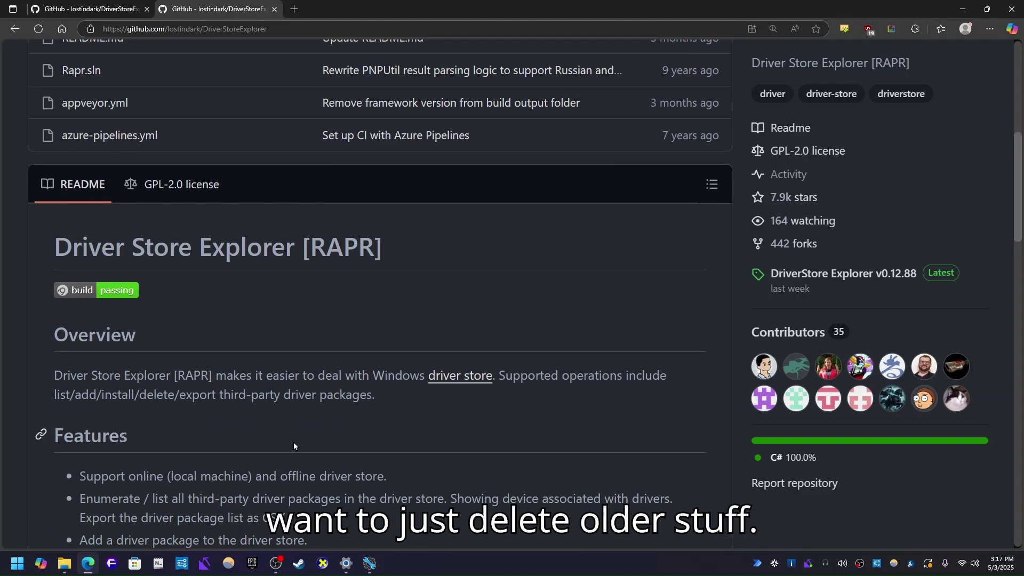
{"action": "scroll", "coordinate": [293, 445], "scroll_direction": "down", "scroll_amount": 3}
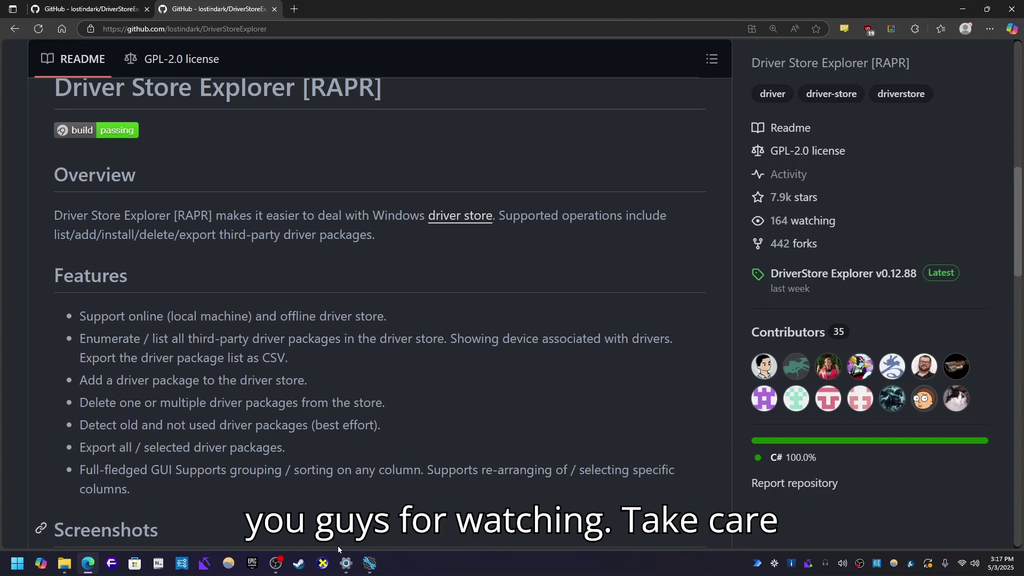
{"action": "left_click", "coordinate": [276, 563]}
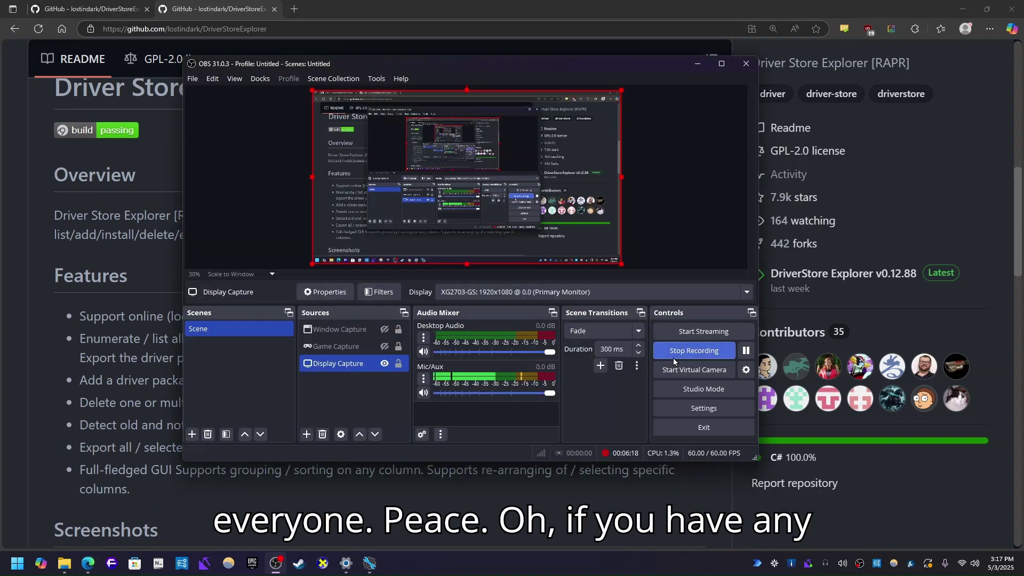